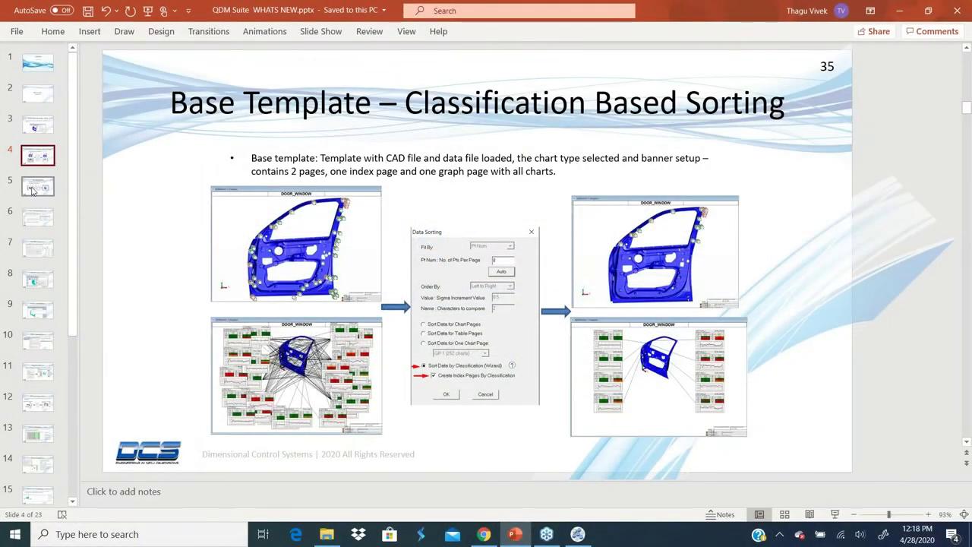
Show slide 5, 'Ergoplace – All Sides', with its before-and-after chart layout screenshots
{"action": "left_click", "coordinate": [38, 189]}
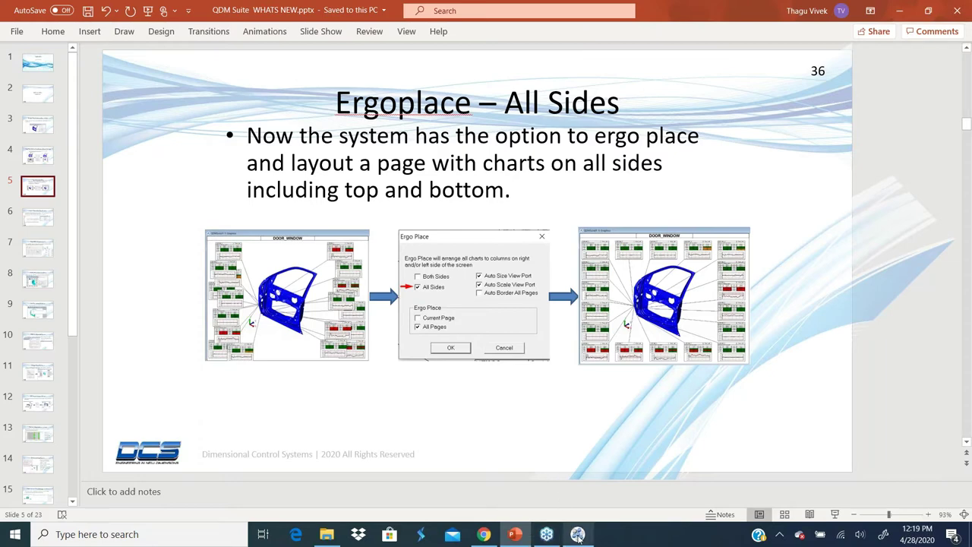
Switch to QDMSOLID and close Start Model without saving
{"action": "mouse_move", "coordinate": [577, 535]}
{"action": "left_click", "coordinate": [532, 463]}
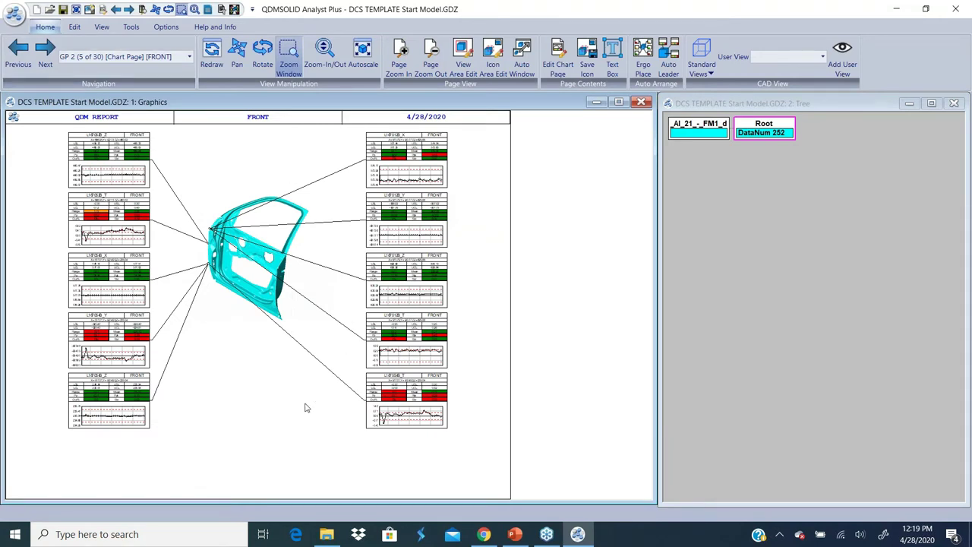
{"action": "left_click", "coordinate": [12, 23]}
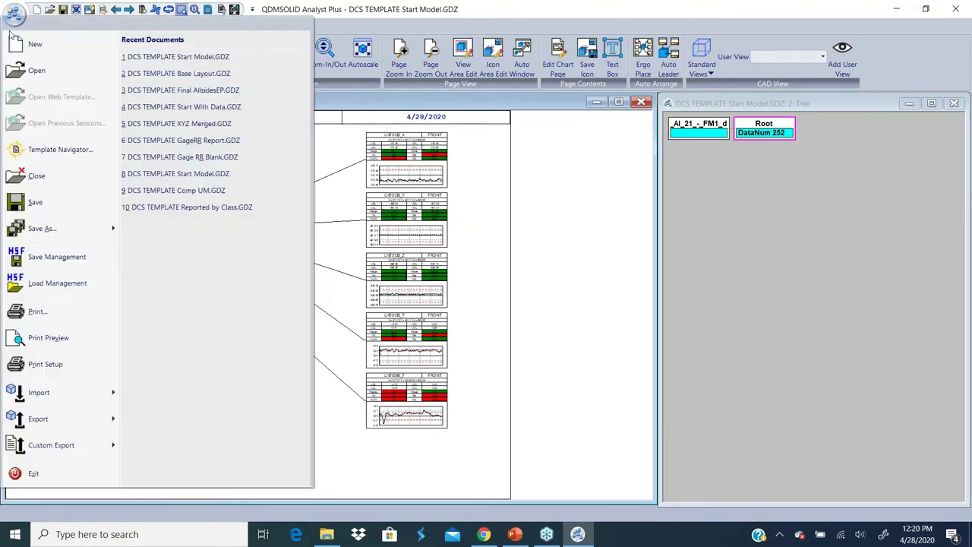
{"action": "left_click", "coordinate": [37, 176]}
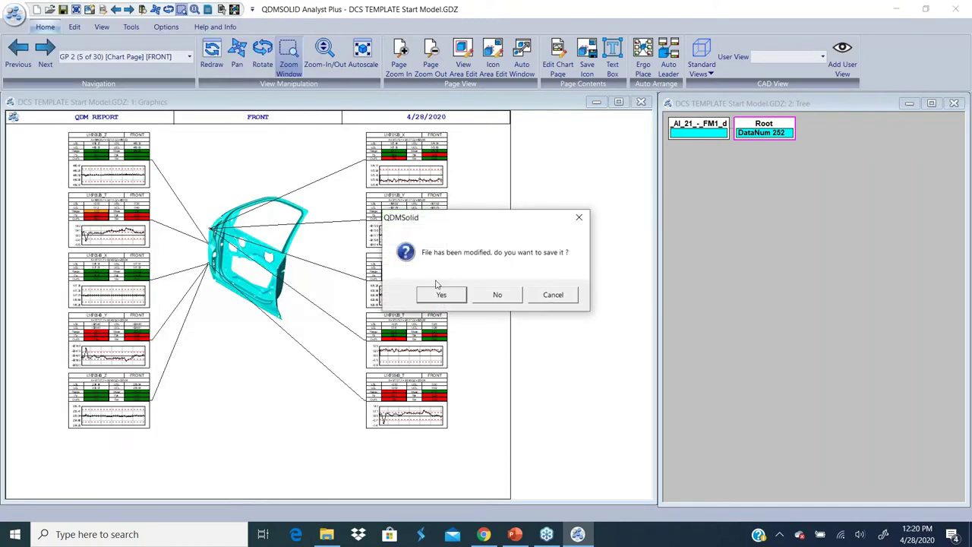
{"action": "left_click", "coordinate": [497, 295]}
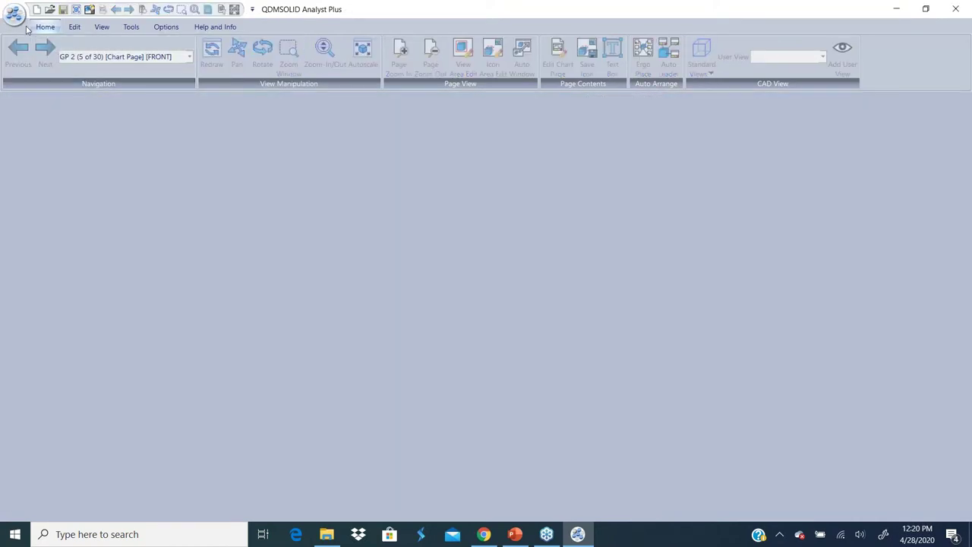
Open DCS TEMPLATE Start With Data from Recent Documents and check its index and chart pages
{"action": "left_click", "coordinate": [14, 16]}
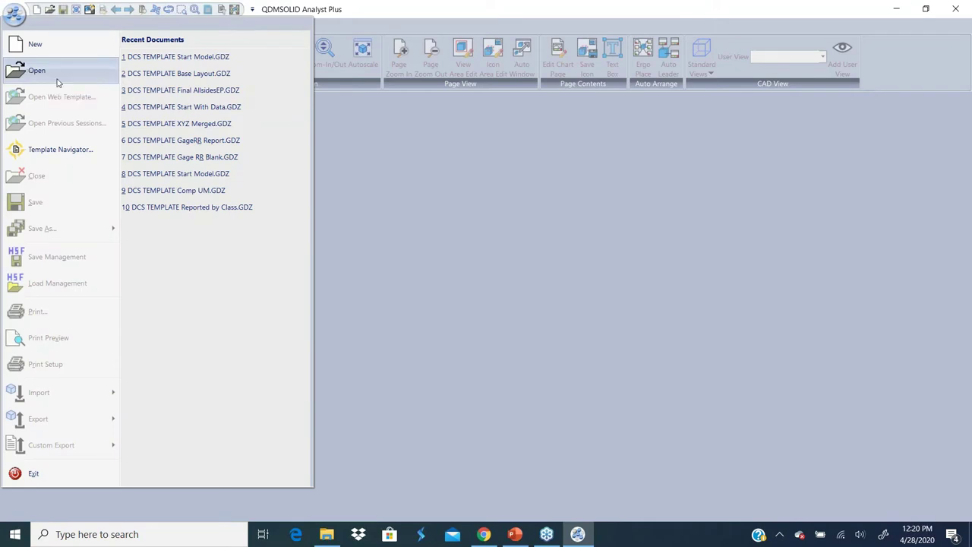
{"action": "left_click", "coordinate": [204, 110]}
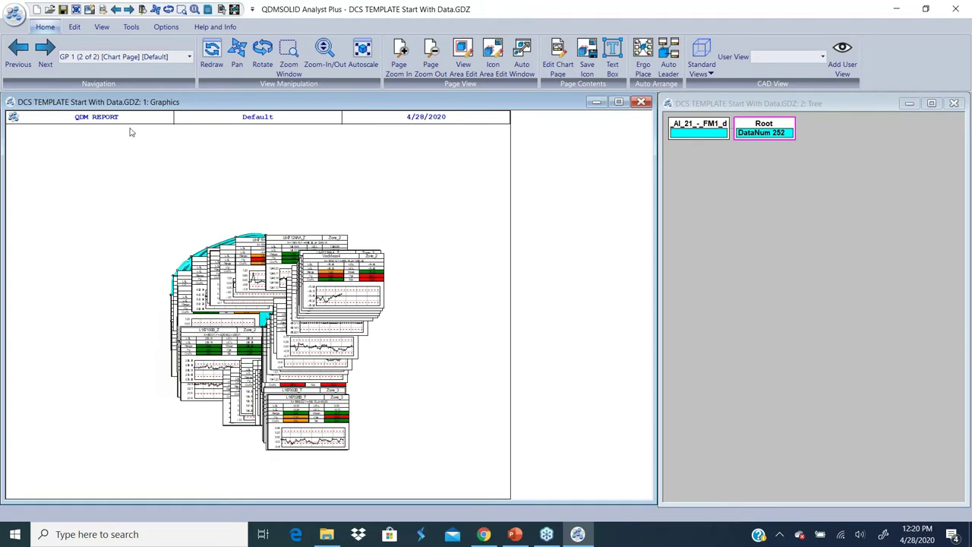
{"action": "left_click", "coordinate": [26, 63]}
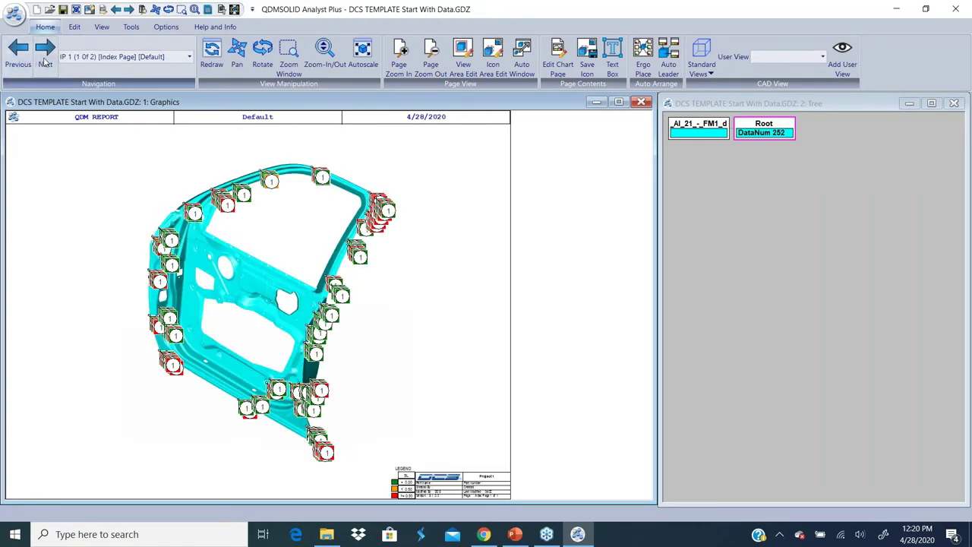
{"action": "left_click", "coordinate": [44, 60]}
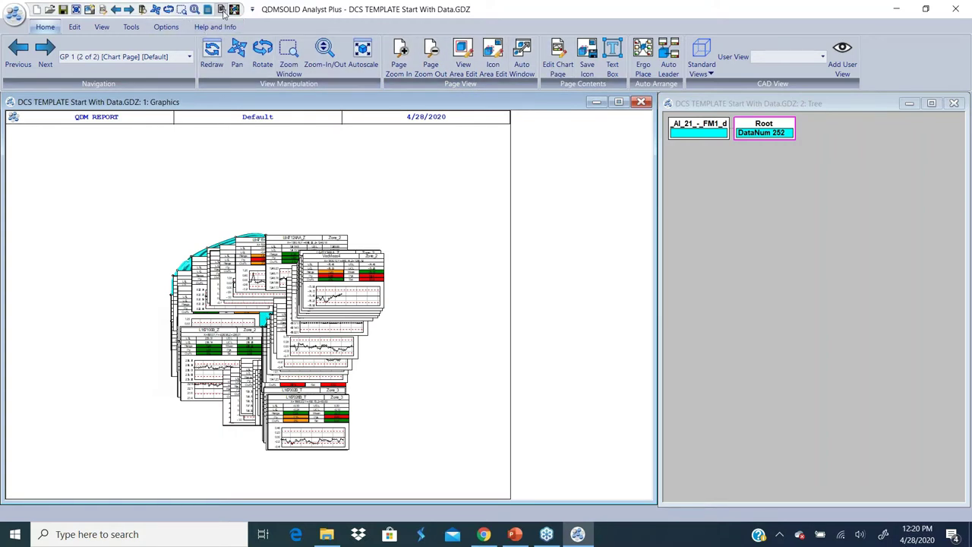
{"action": "left_click", "coordinate": [222, 10]}
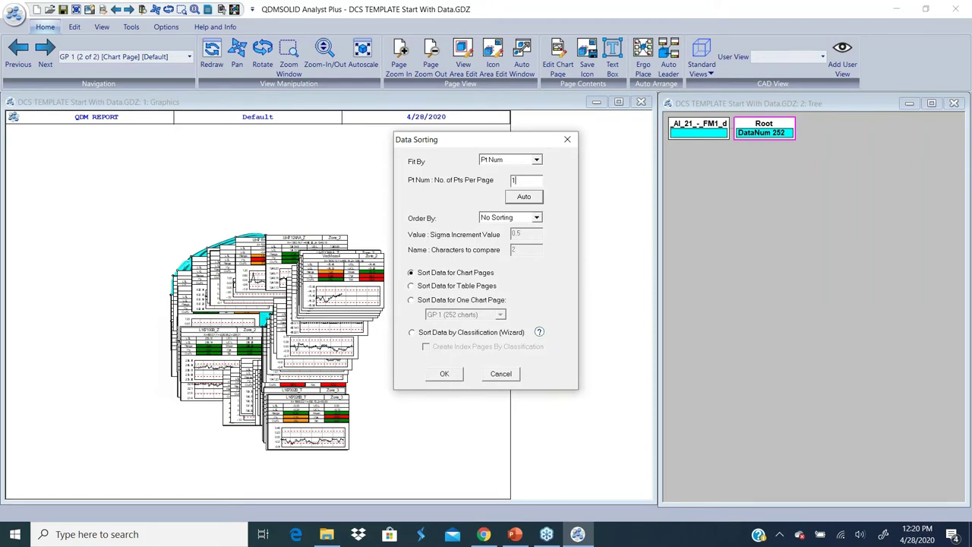
Re-sort the data at 16 points per page and browse the resulting 17 chart pages
{"action": "type", "text": "6"}
{"action": "left_click", "coordinate": [444, 374]}
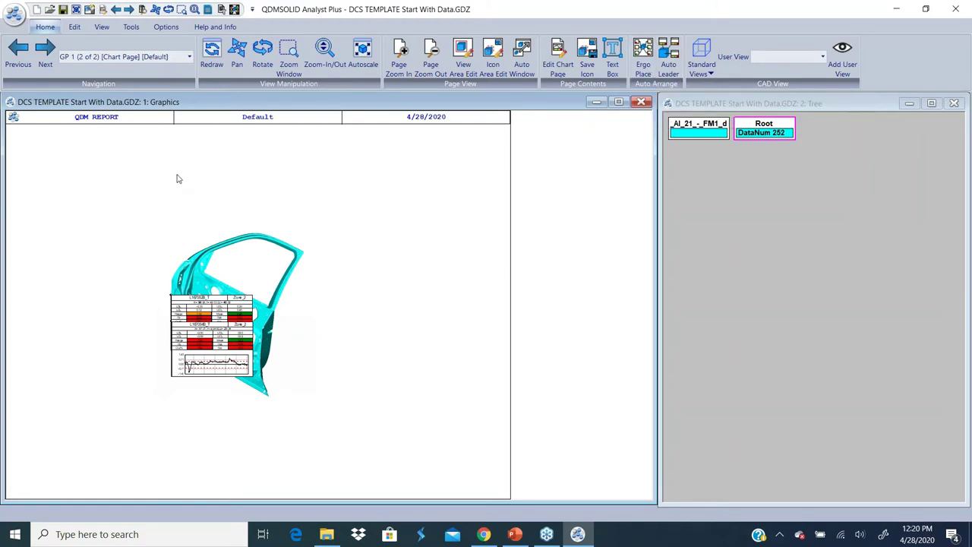
{"action": "left_click", "coordinate": [130, 10]}
{"action": "left_click", "coordinate": [189, 57]}
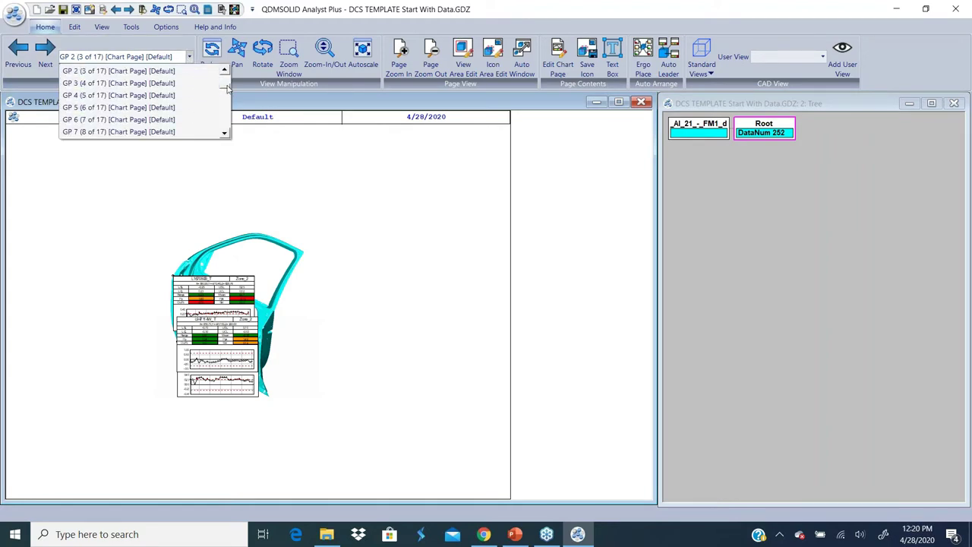
{"action": "left_click_drag", "start_coordinate": [226, 89], "coordinate": [230, 131]}
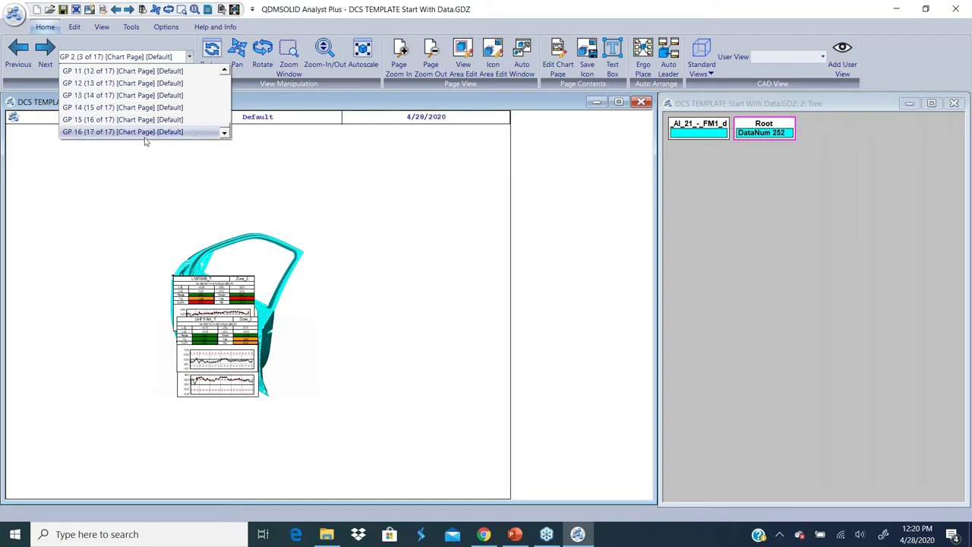
{"action": "left_click", "coordinate": [362, 176]}
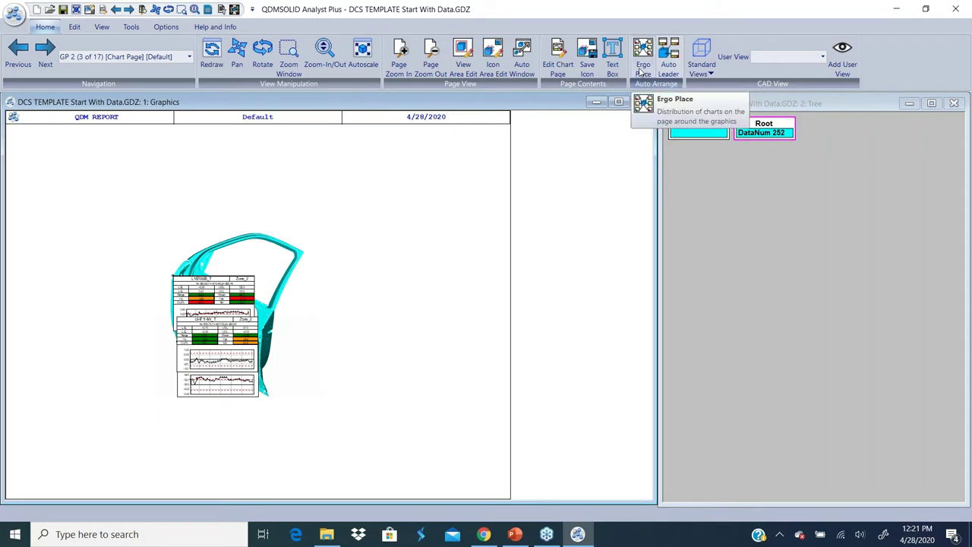
Ergo-place the charts with All Sides, All Pages and Auto Size View Port enabled
{"action": "left_click", "coordinate": [44, 60]}
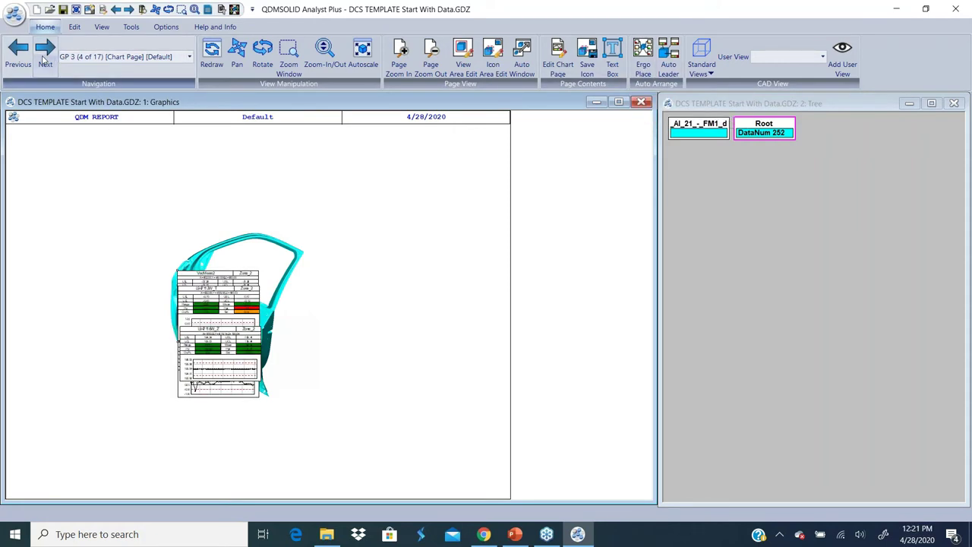
{"action": "left_click", "coordinate": [44, 61]}
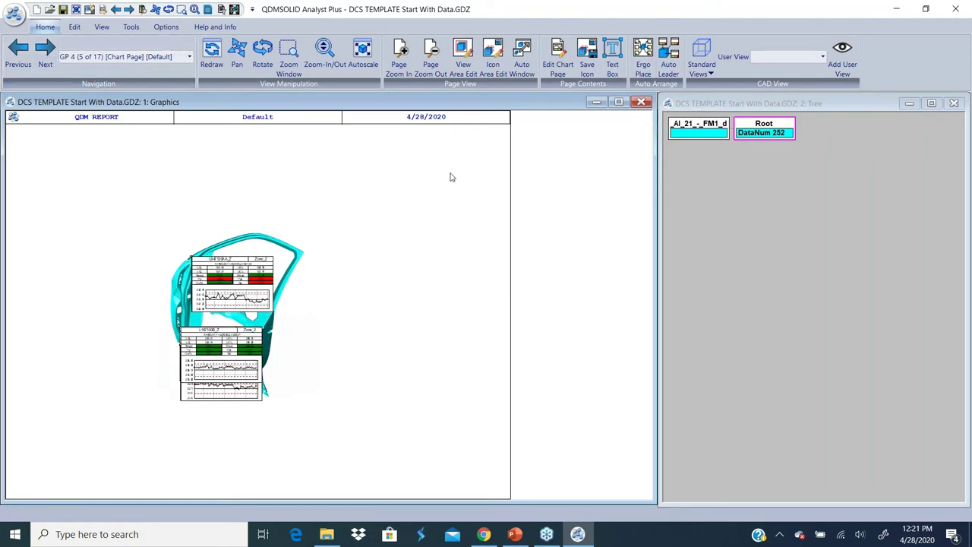
{"action": "left_click", "coordinate": [643, 67]}
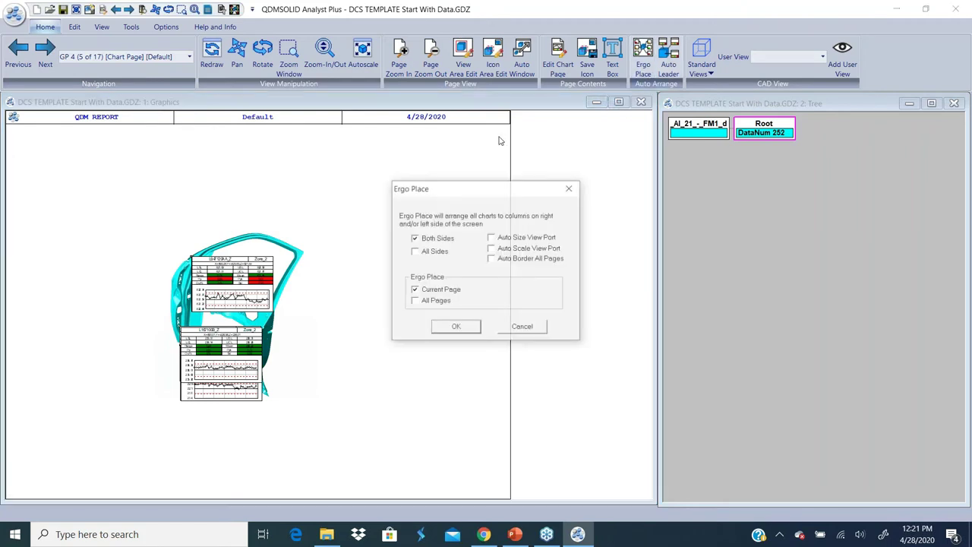
{"action": "left_click", "coordinate": [500, 242]}
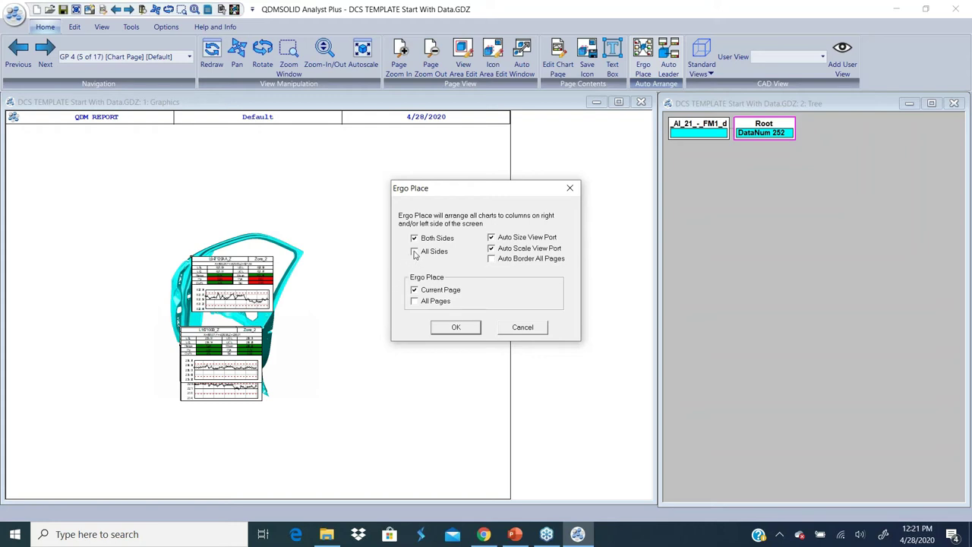
{"action": "left_click", "coordinate": [415, 252]}
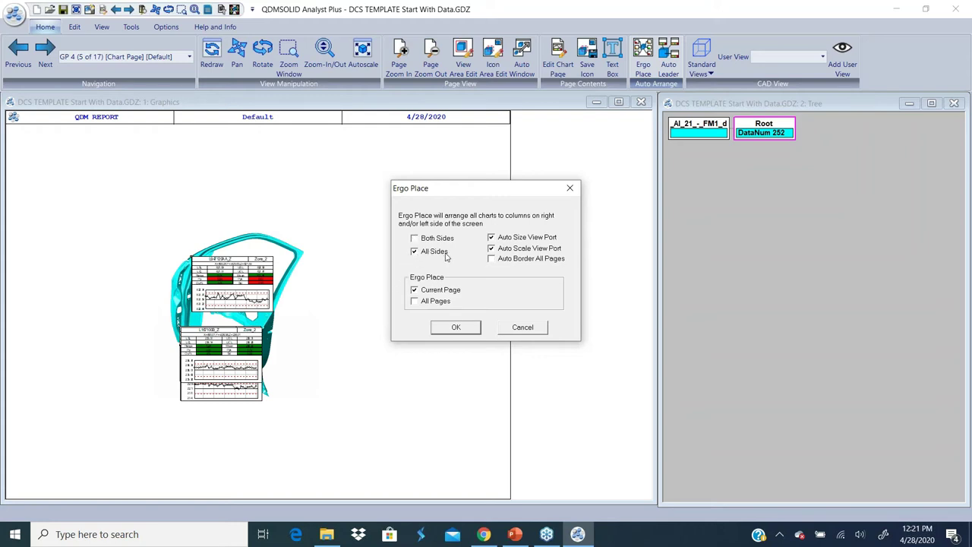
{"action": "left_click", "coordinate": [415, 302]}
{"action": "left_click", "coordinate": [453, 329]}
{"action": "left_click", "coordinate": [454, 327]}
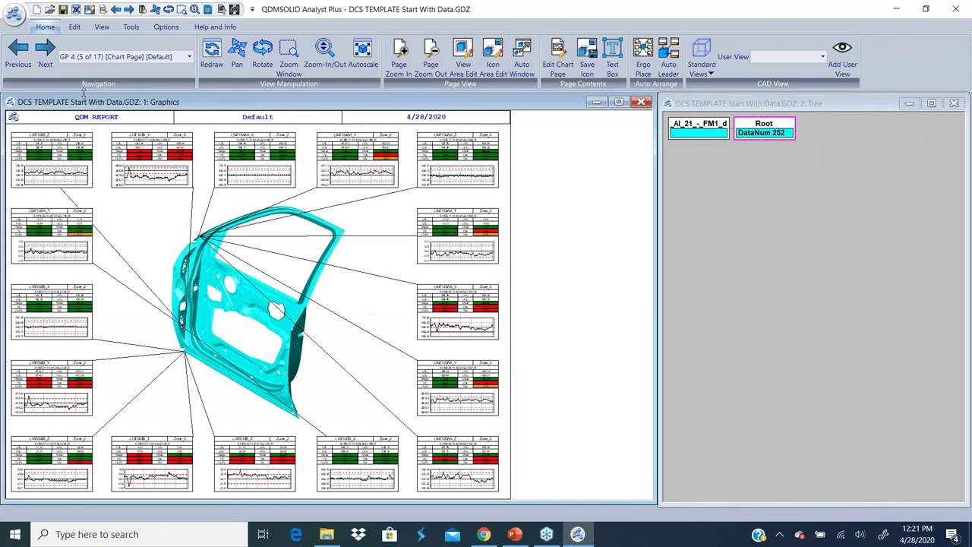
Advance two pages to chart page GP 6 (7 of 17)
{"action": "left_click", "coordinate": [46, 52]}
{"action": "left_click", "coordinate": [47, 54]}
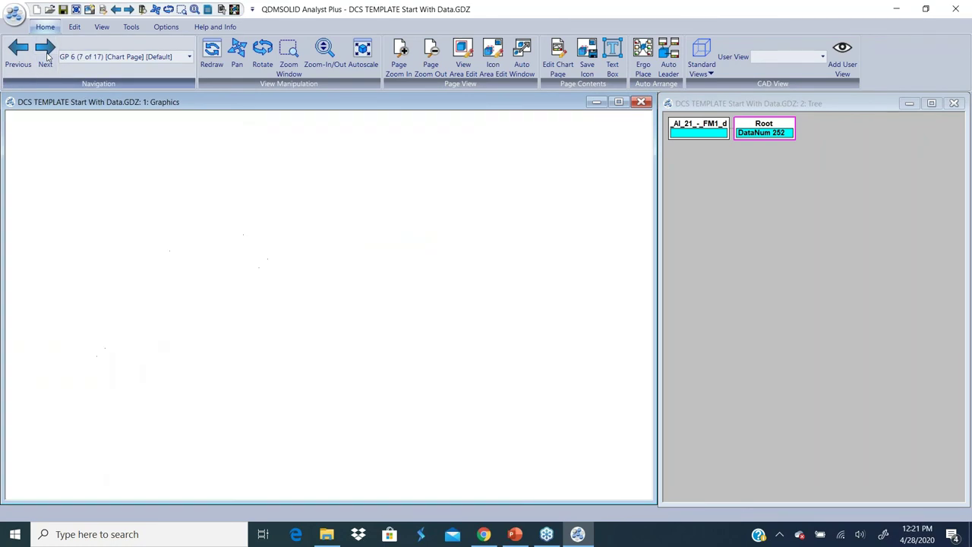